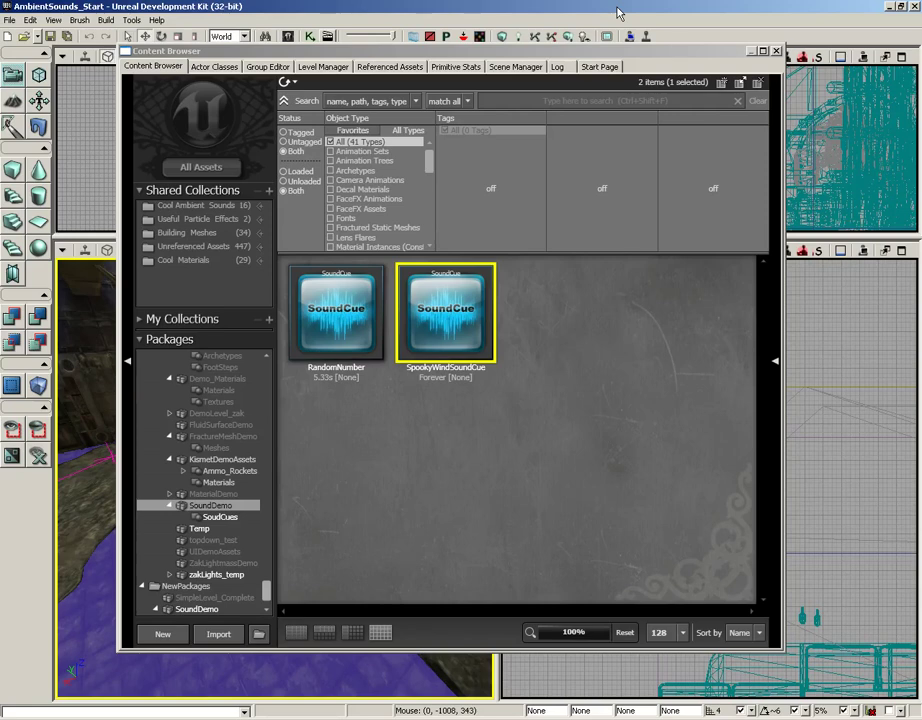
Assign the Ambient sound class from the SFX group to SpookyWindSoundCue
right_click(465, 301)
mouse_move(501, 343)
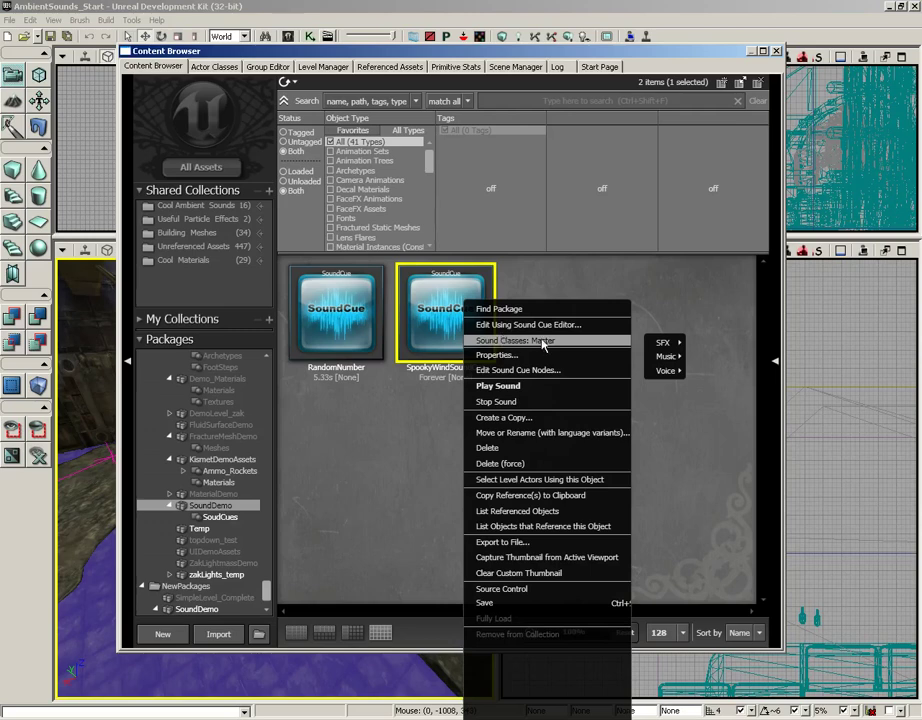
mouse_move(669, 343)
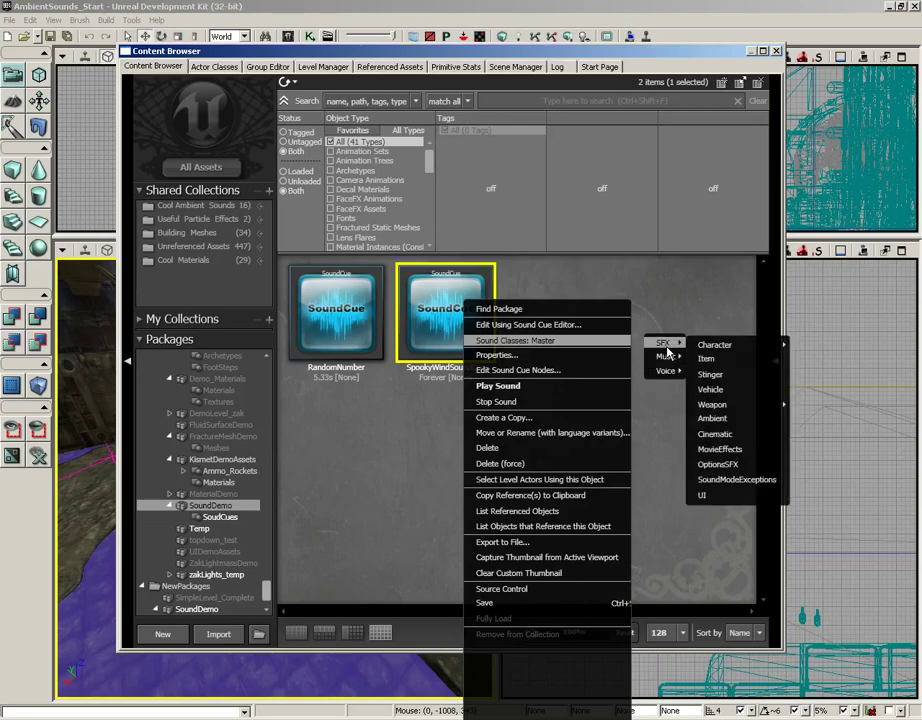
click(716, 420)
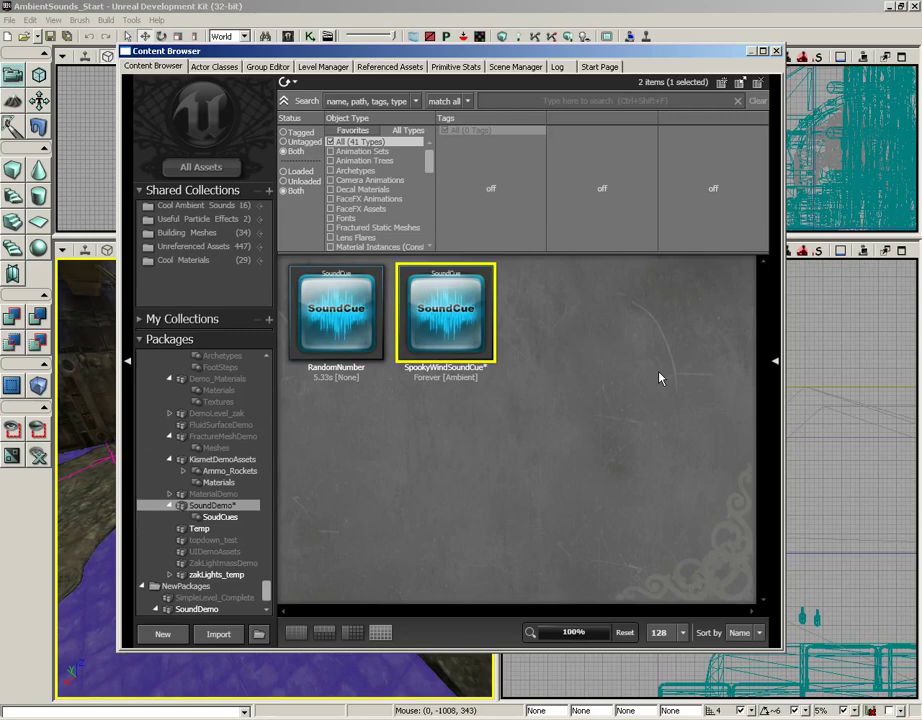
mouse_move(422, 302)
Open Kismet and examine the door sequence's Play Sound actions, their settings and targets, and the available sound actions
drag(291, 52, 294, 66)
click(309, 37)
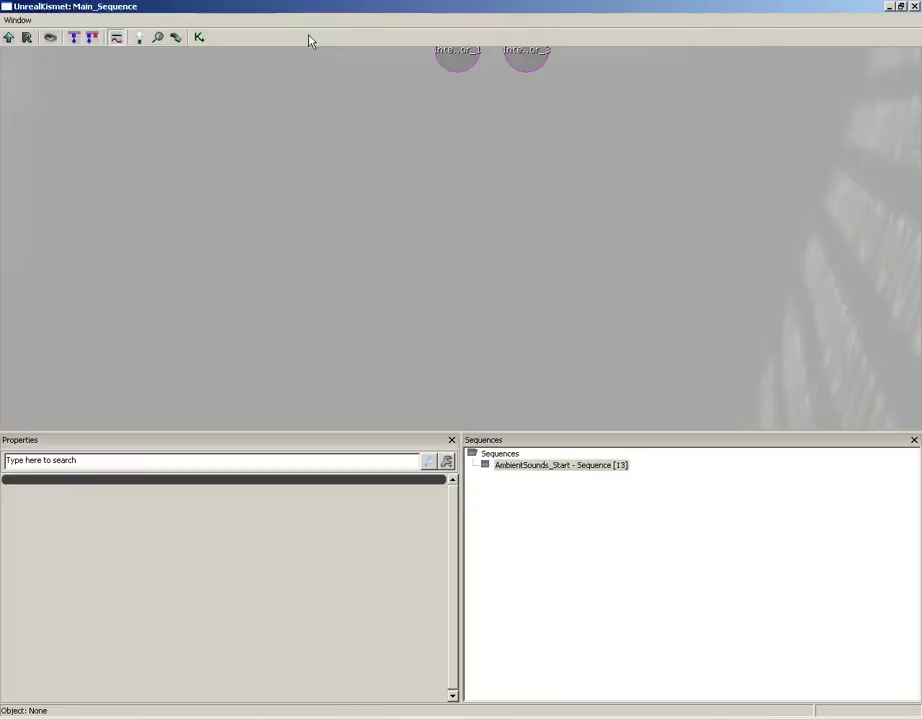
drag(497, 246, 510, 356)
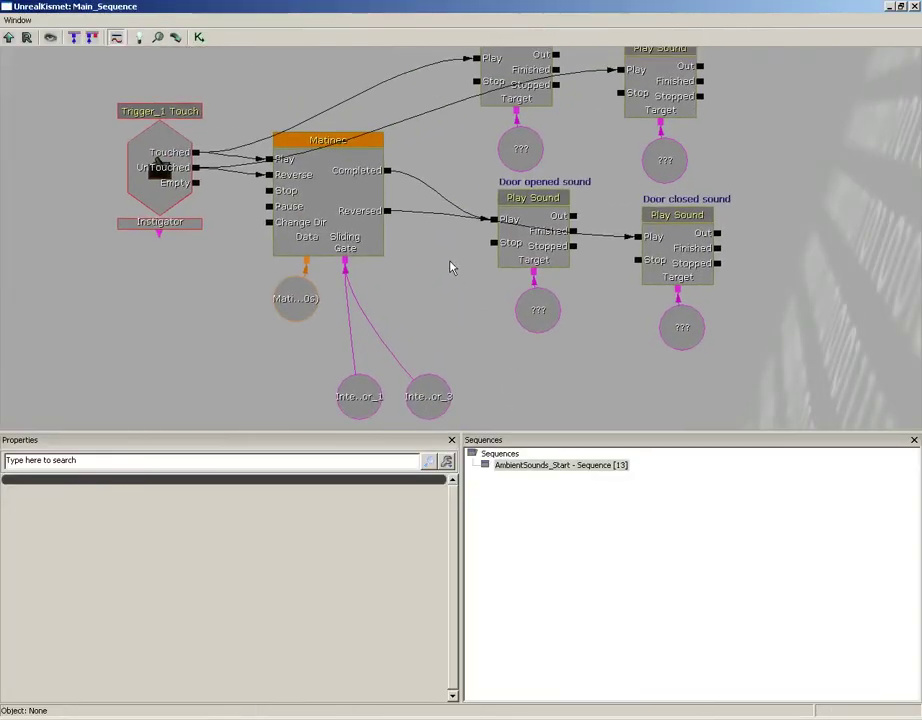
drag(510, 263, 426, 323)
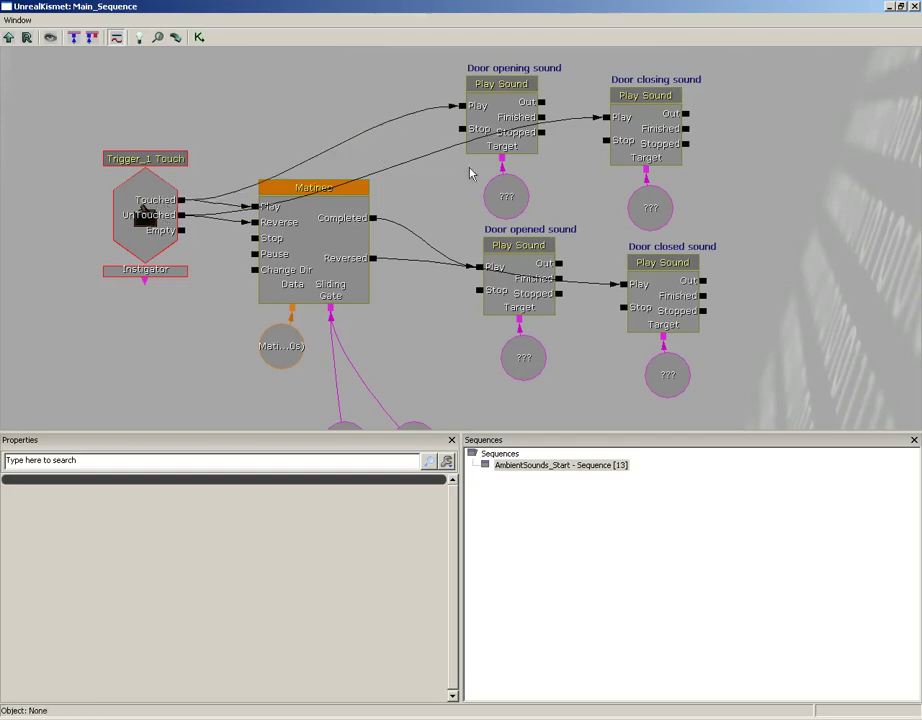
click(507, 107)
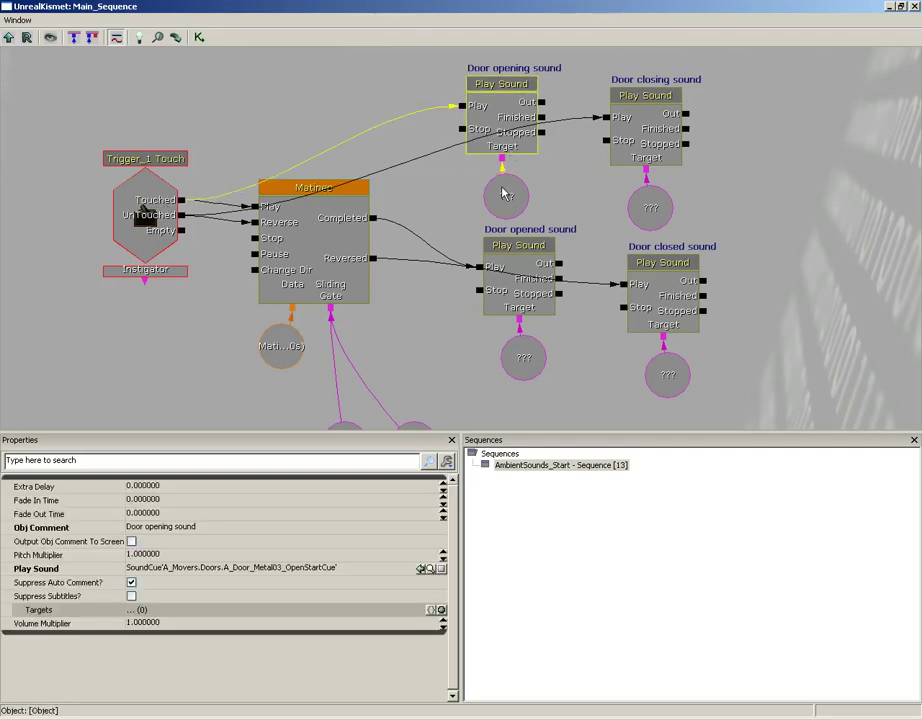
click(505, 192)
click(508, 100)
drag(428, 344, 337, 76)
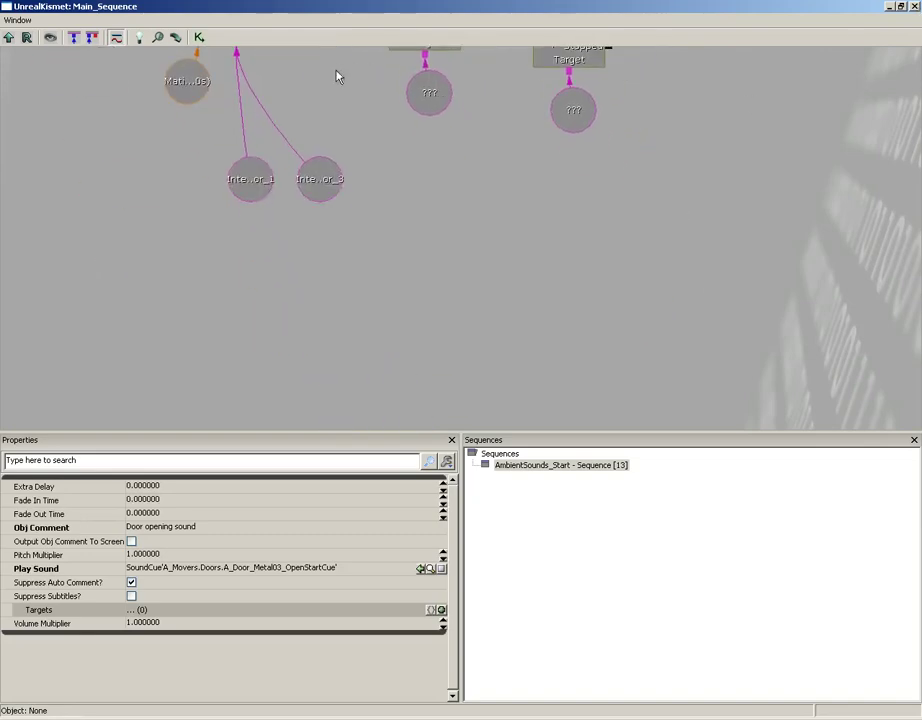
right_click(426, 240)
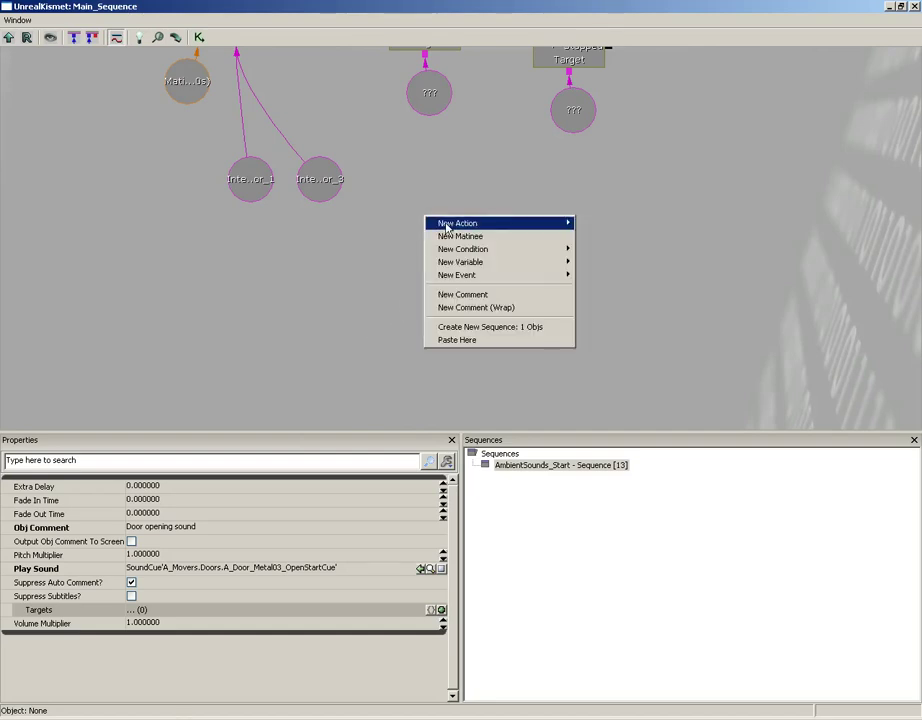
mouse_move(519, 228)
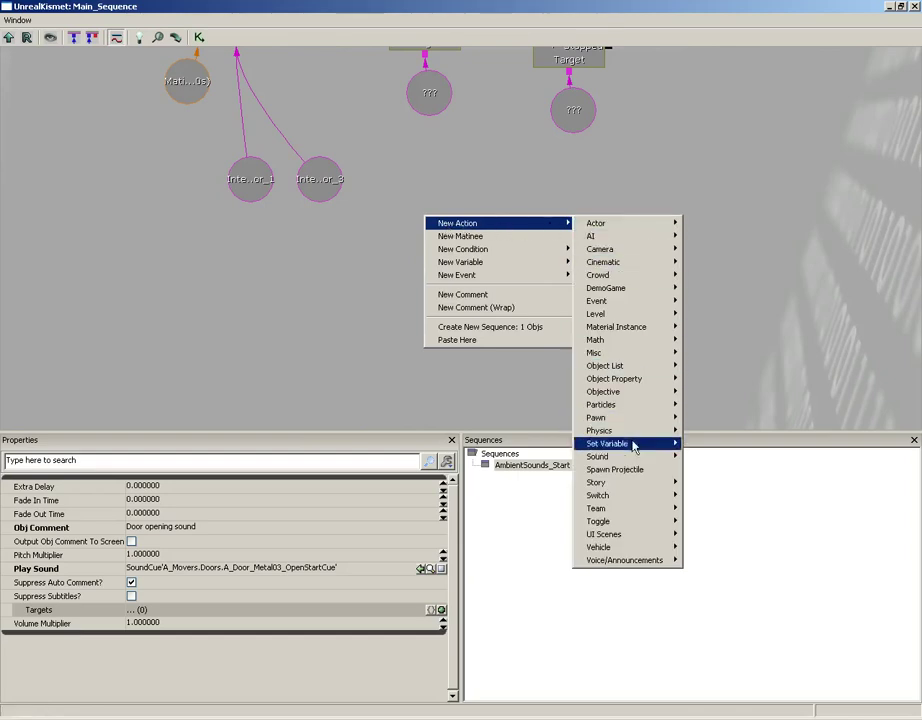
mouse_move(645, 456)
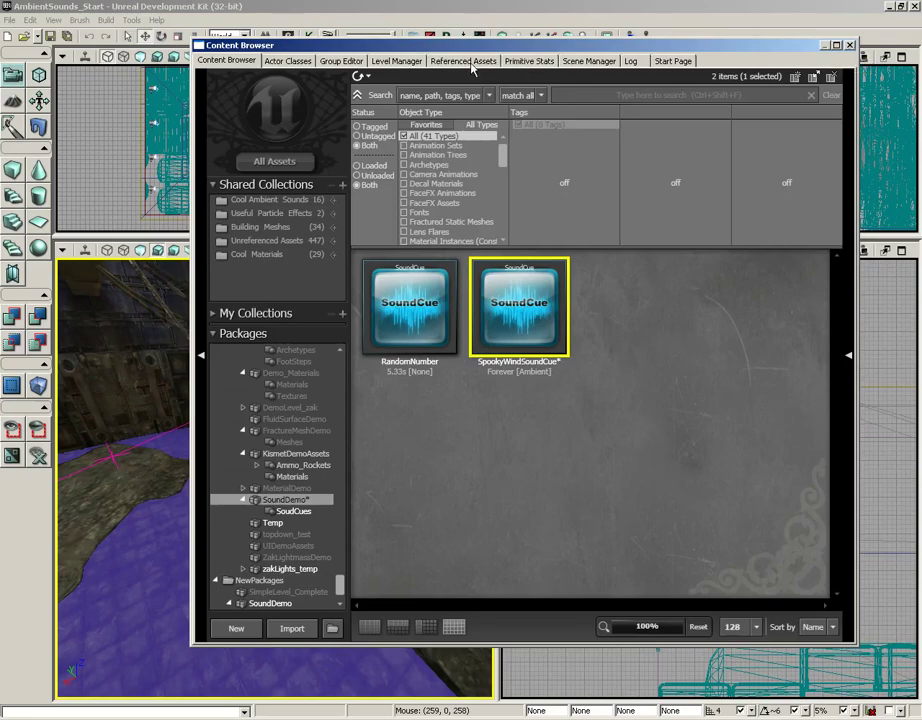
Close the Content Browser, add an AmbientSound actor using SpookyWindSoundCue on the room's floor, and raise it above the ground
click(848, 47)
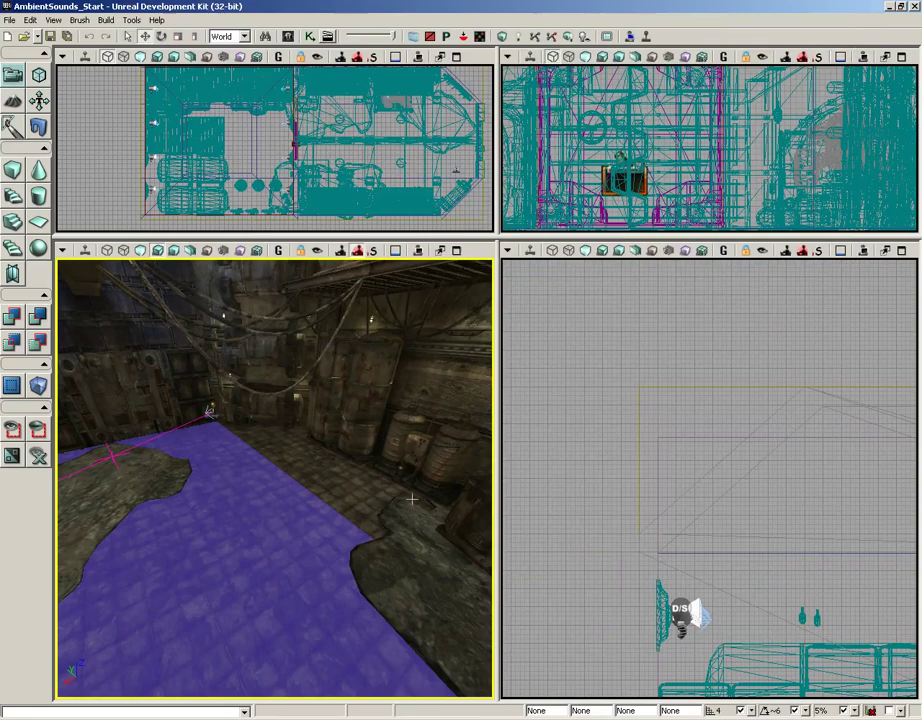
right_click(218, 562)
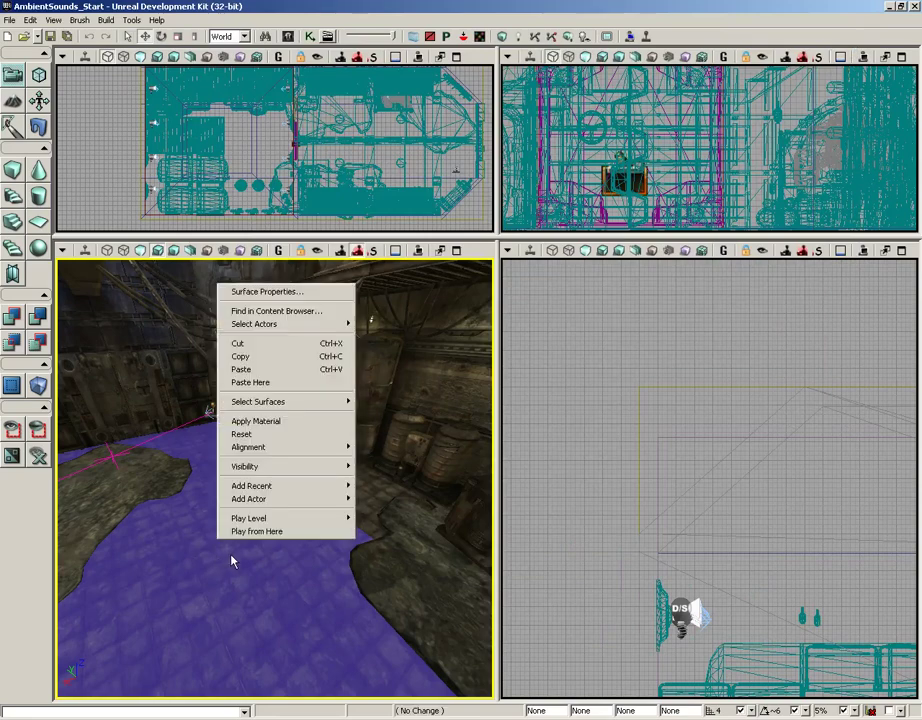
mouse_move(250, 498)
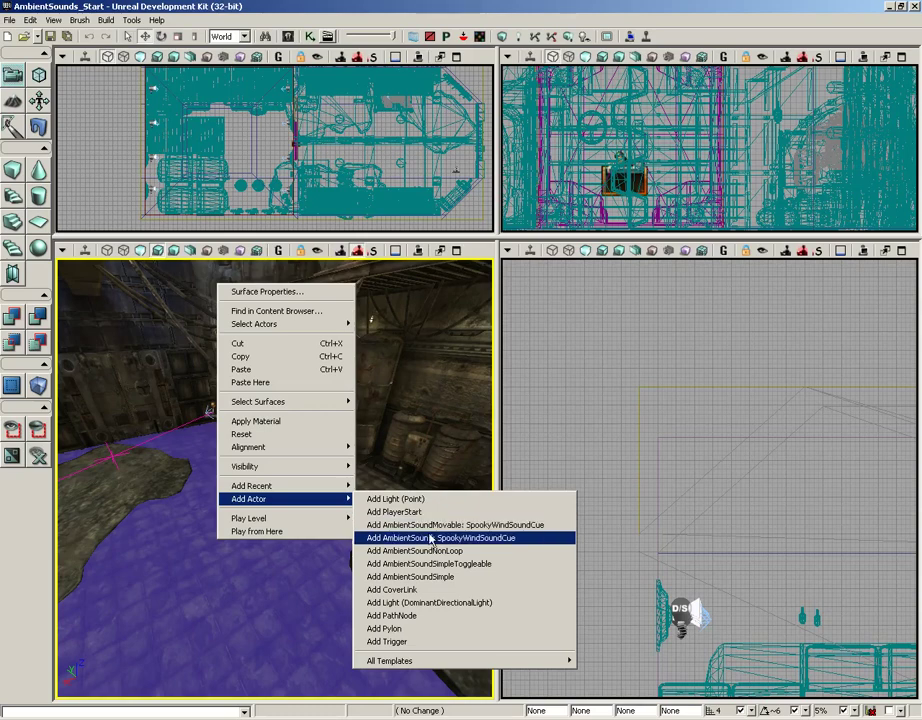
click(401, 538)
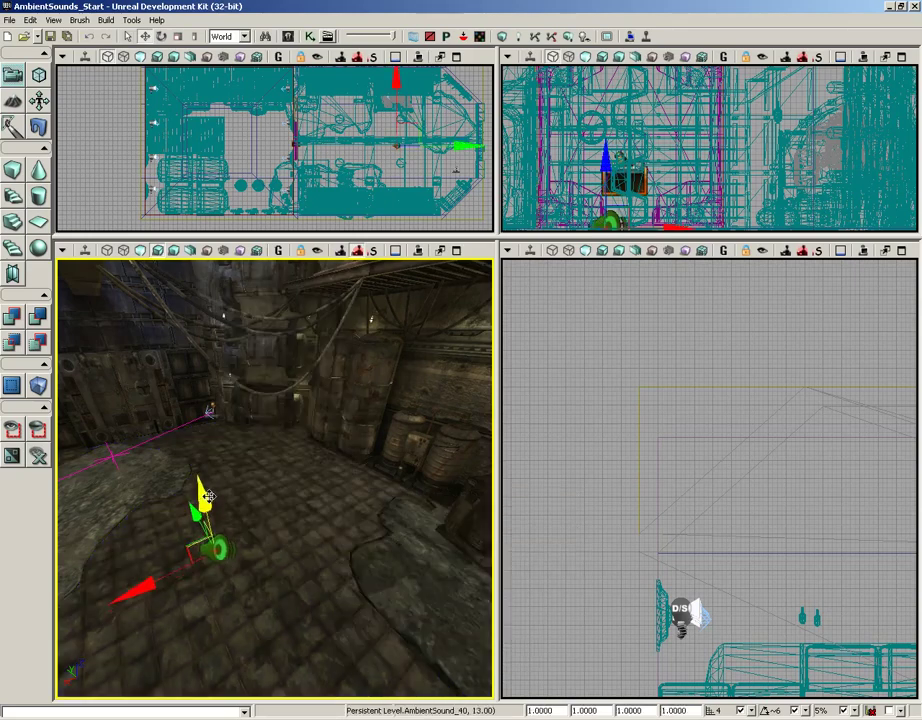
drag(208, 497, 207, 430)
Inspect the level around the placed wind sound actor for an attenuation radius display
mouse_move(263, 529)
mouse_down()
mouse_move(148, 477)
mouse_move(144, 506)
mouse_move(257, 520)
mouse_move(270, 508)
mouse_up()
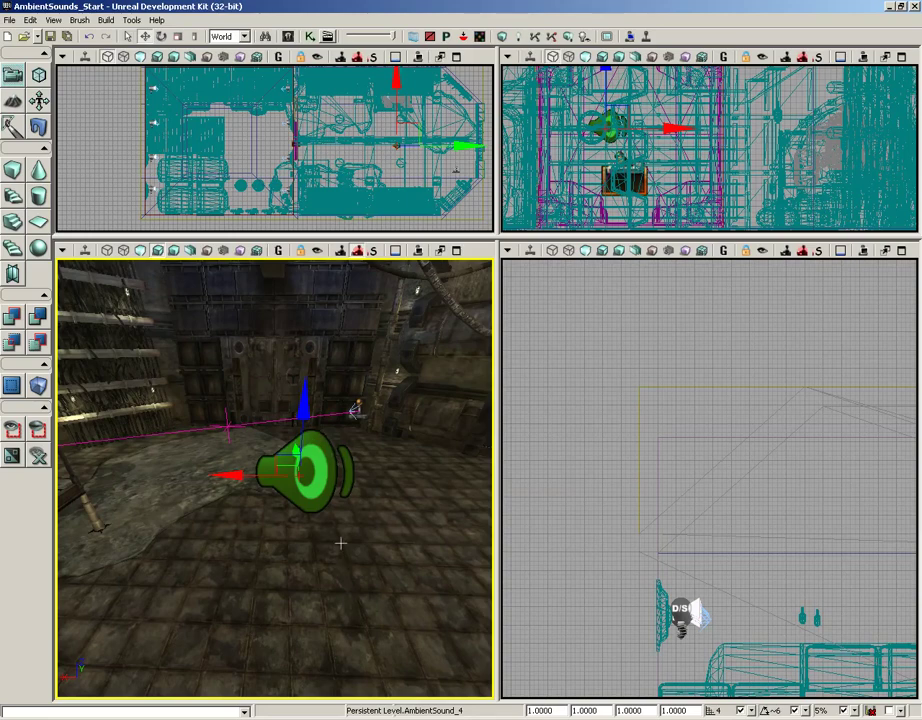
drag(340, 543, 333, 584)
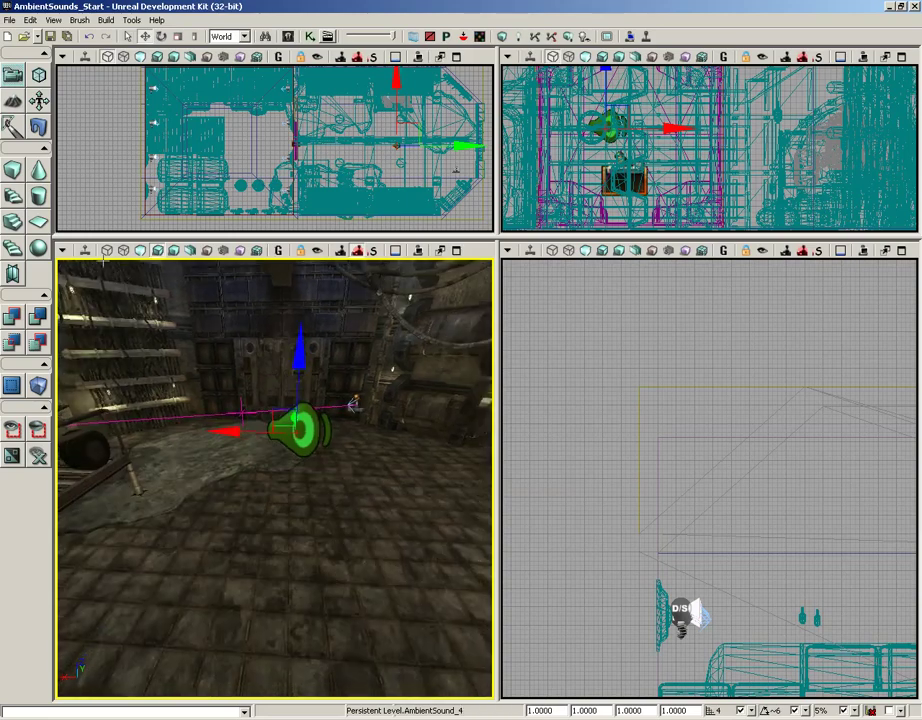
click(85, 251)
middle_drag(389, 512, 377, 257)
right_drag(377, 257, 320, 302)
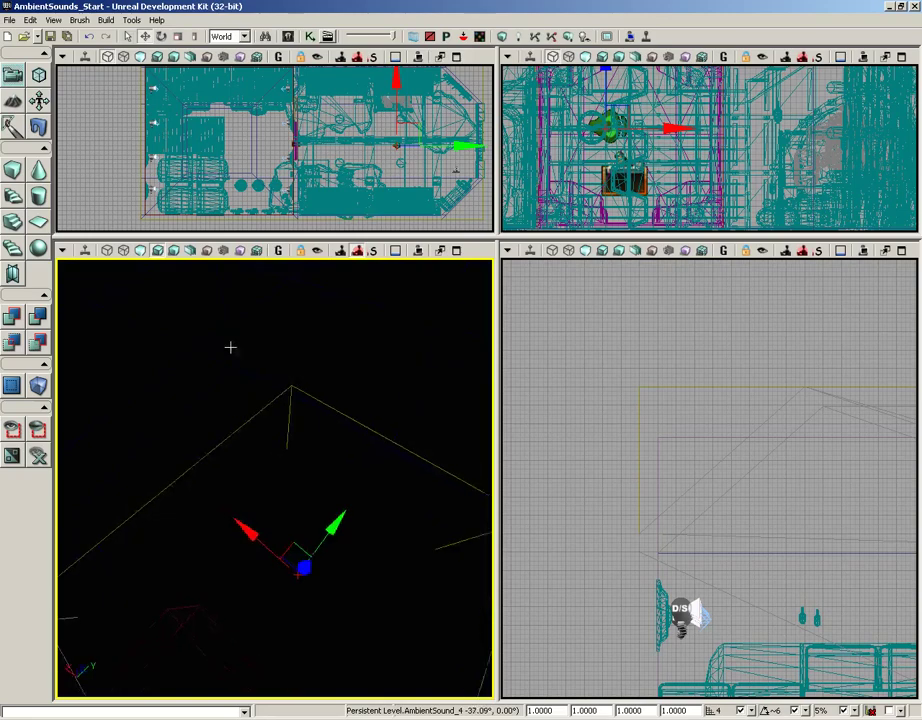
right_drag(230, 347, 331, 705)
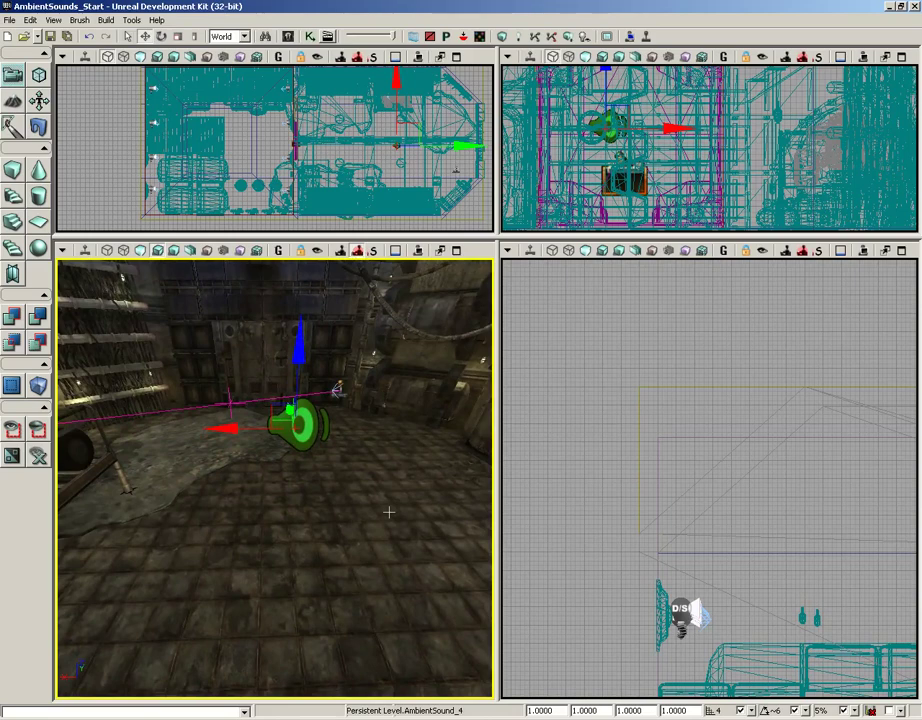
Open the RandomNumber sound cue in the Sound Cue Editor and examine its Attenuation node's settings
click(289, 37)
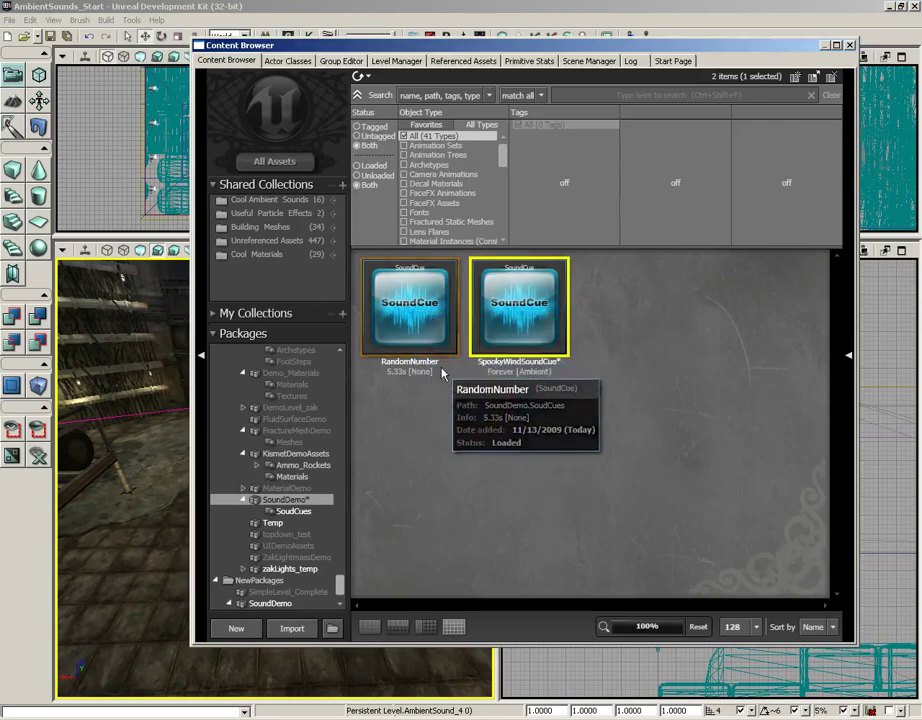
click(405, 310)
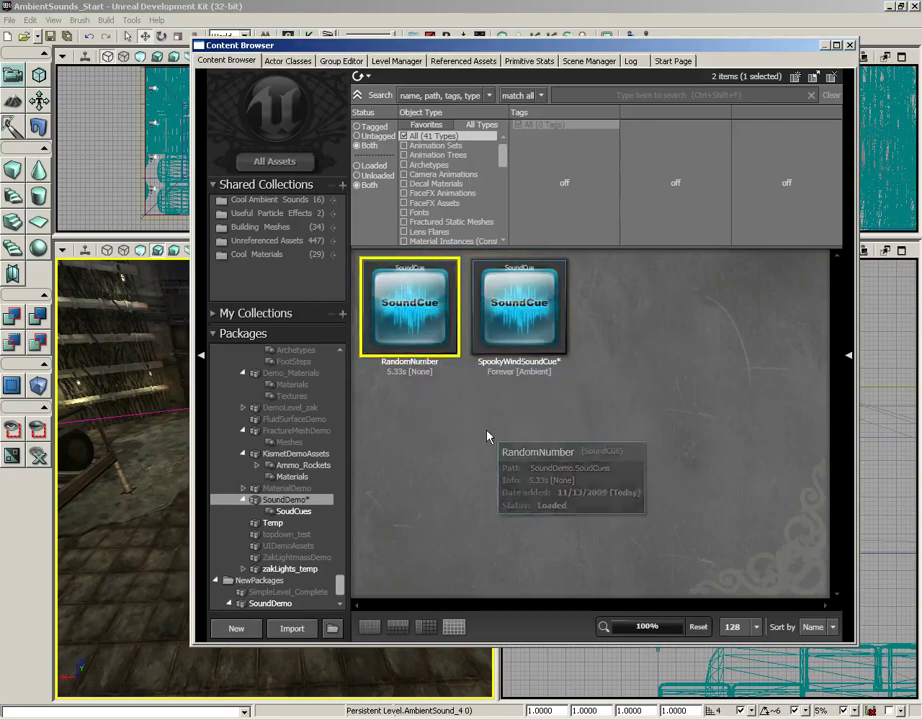
right_click(401, 311)
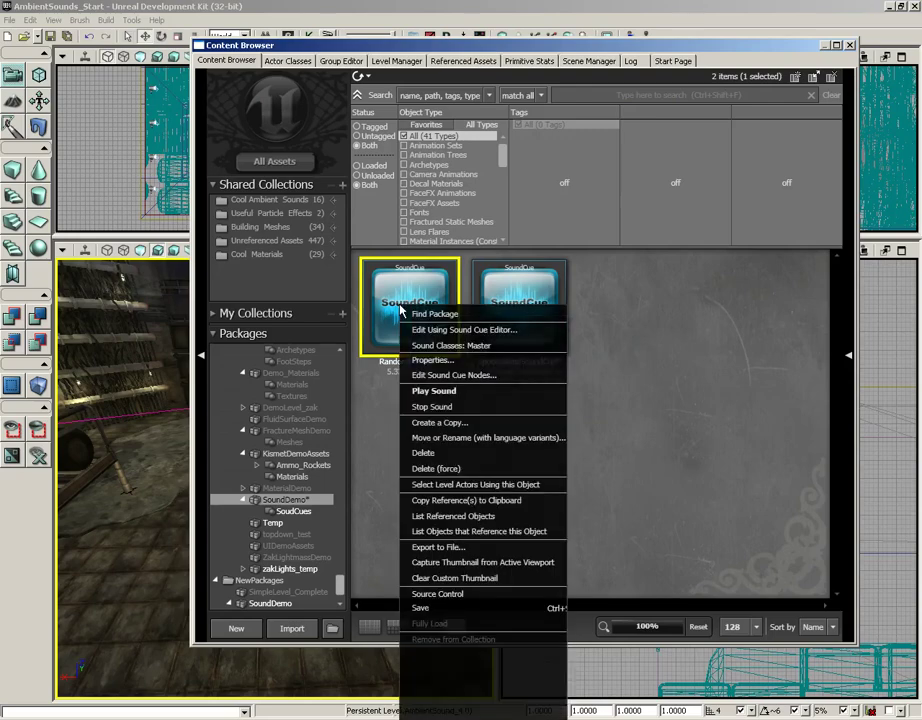
click(444, 330)
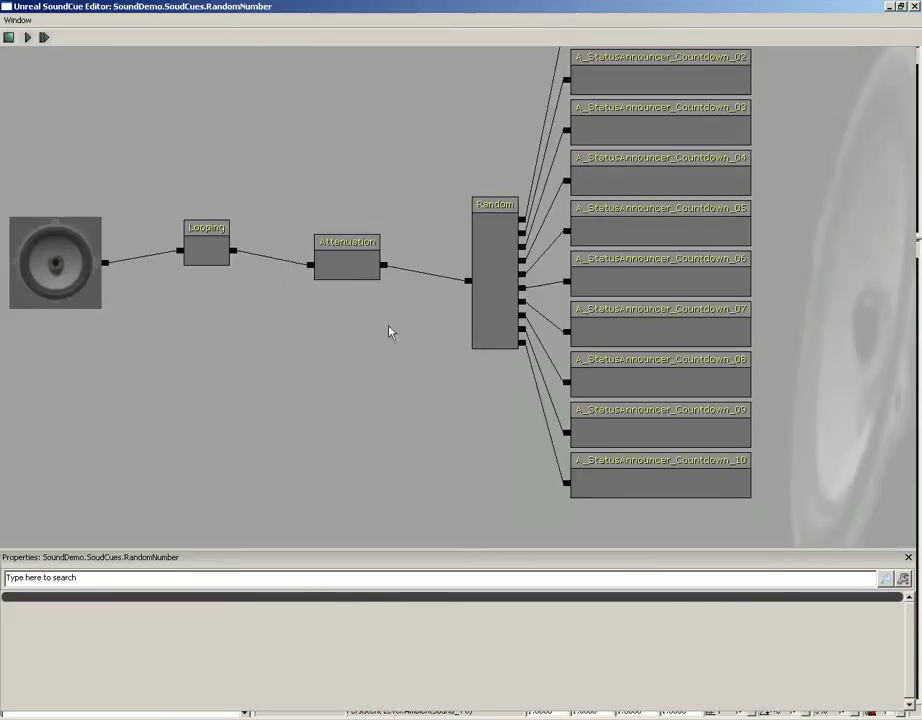
scroll(400, 335, up, 2)
click(412, 289)
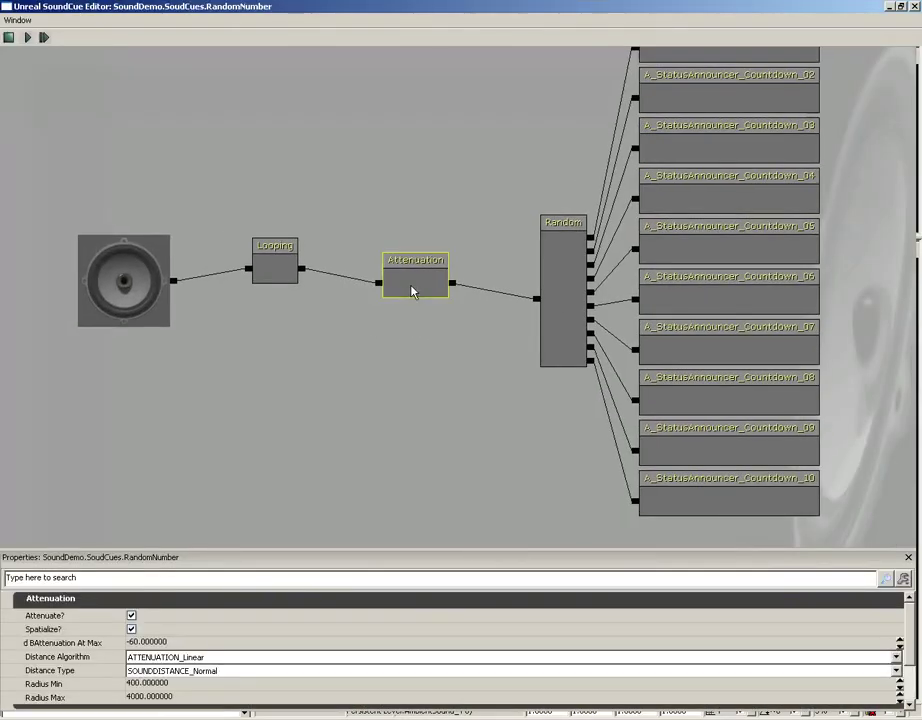
click(913, 7)
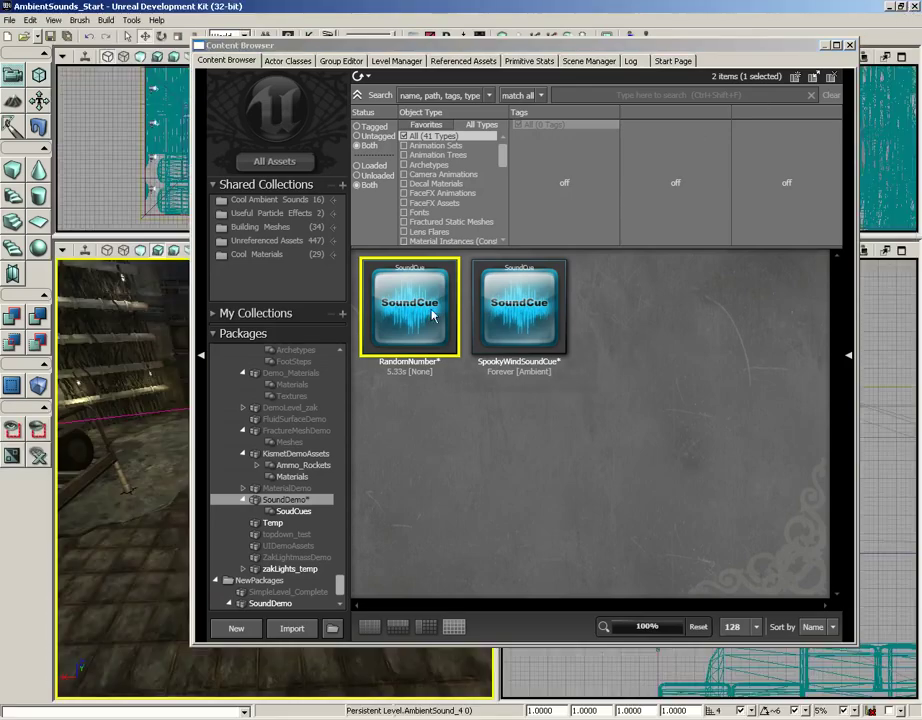
Add an AmbientSound actor using the RandomNumber cue on the room's floor and raise it above the ground
drag(444, 43, 671, 20)
right_click(221, 564)
mouse_move(274, 508)
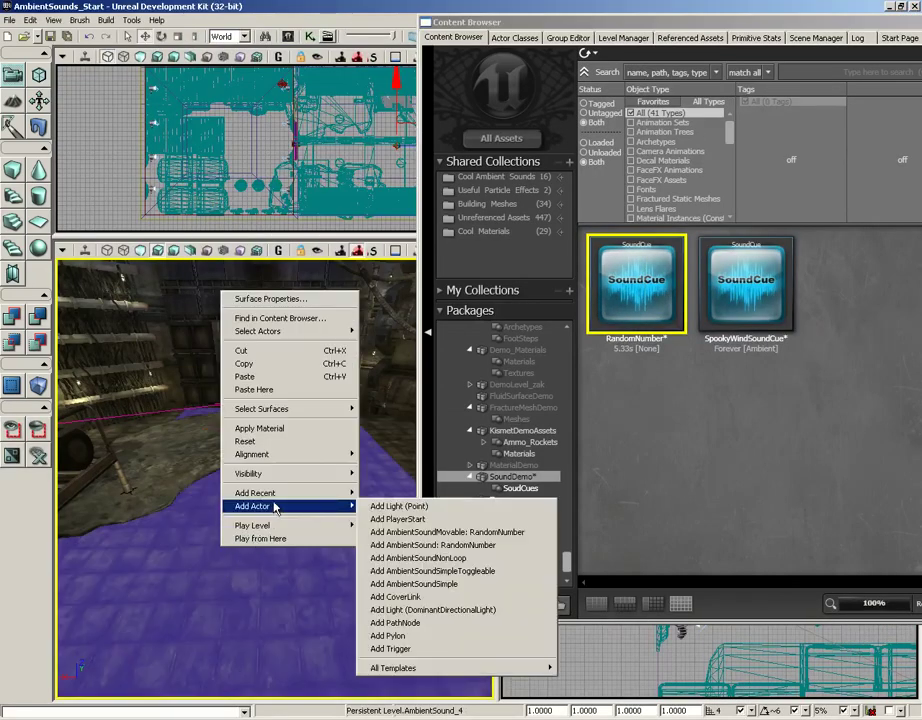
click(465, 546)
drag(214, 510, 197, 415)
drag(839, 26, 843, 65)
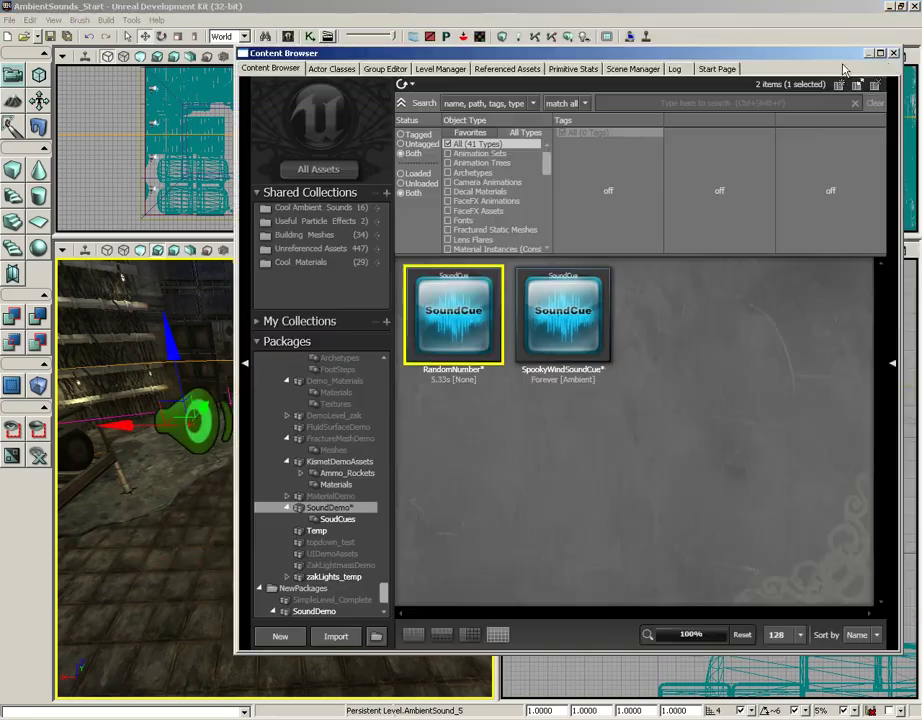
click(893, 53)
Show the perspective viewport in wireframe and move the RandomNumber ambient sound along its X axis out into empty space
drag(418, 391, 327, 412)
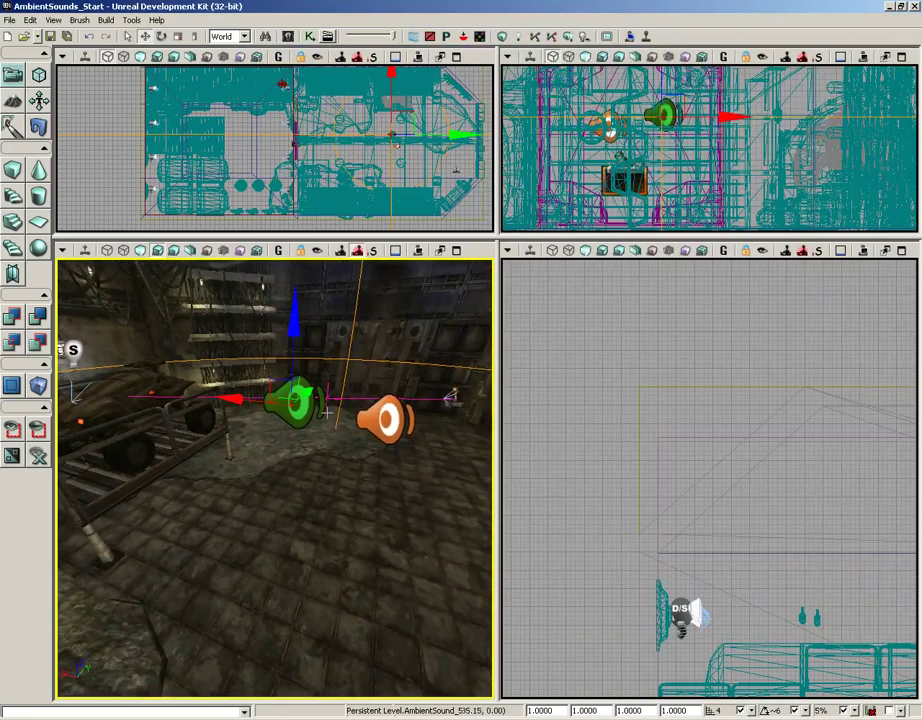
drag(356, 373, 319, 318)
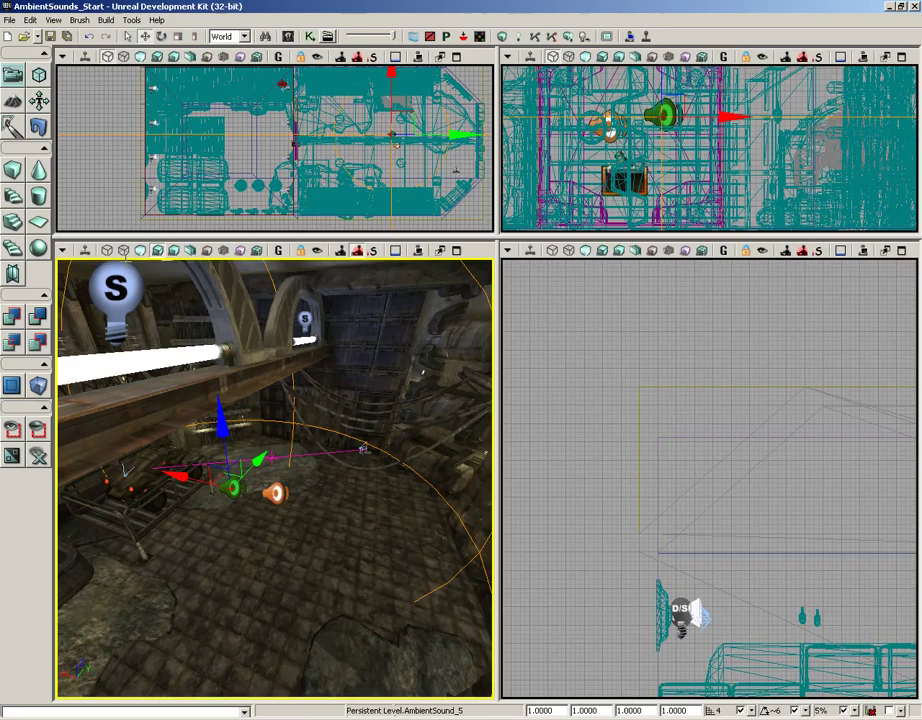
click(124, 251)
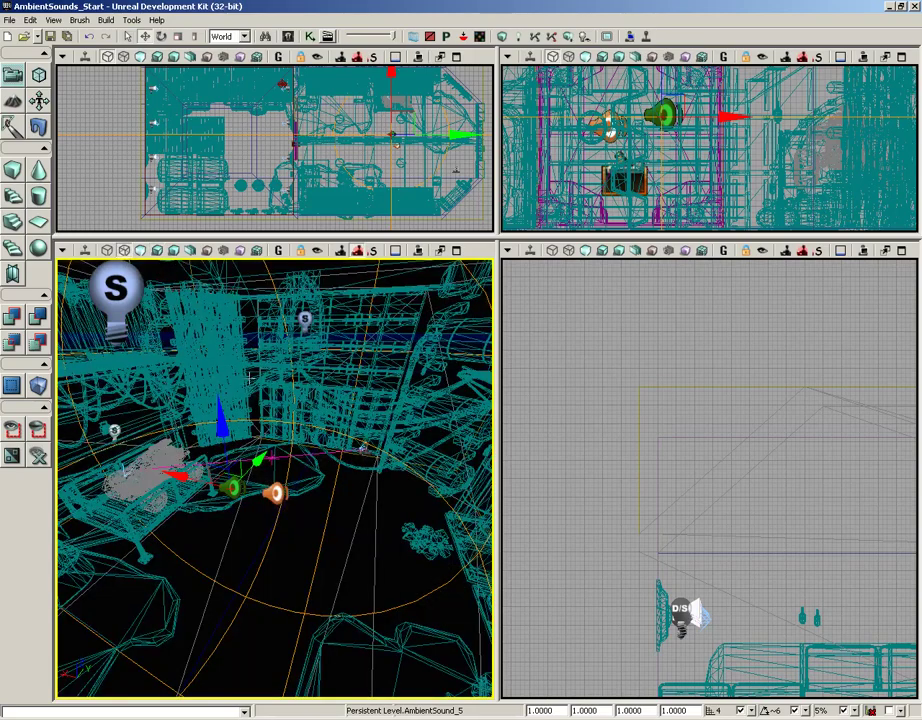
drag(323, 486, 325, 257)
right_drag(325, 257, 323, 400)
drag(323, 400, 314, 258)
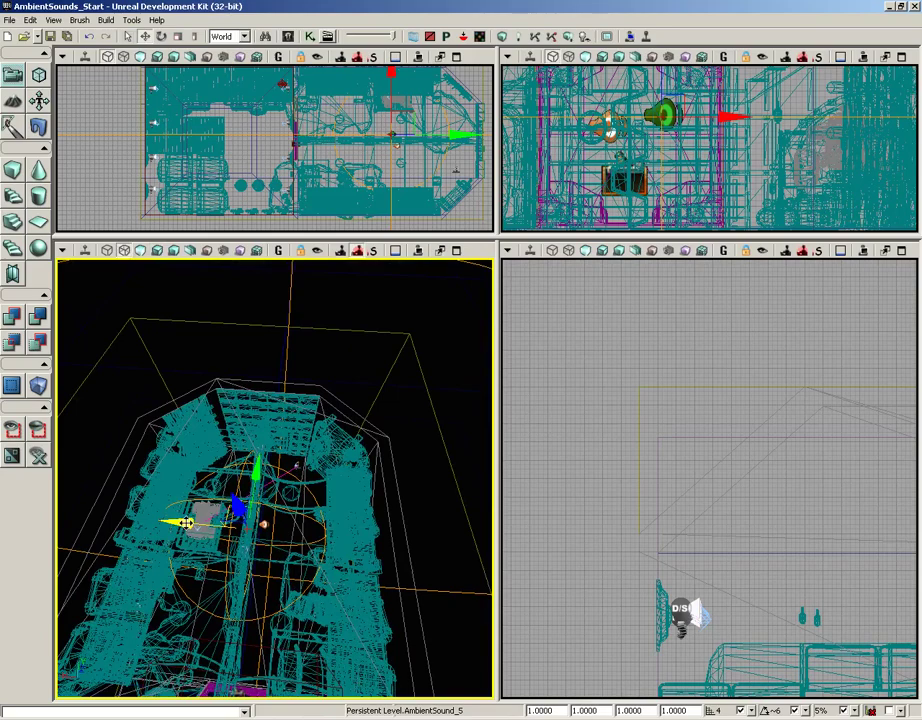
drag(186, 522, 56, 339)
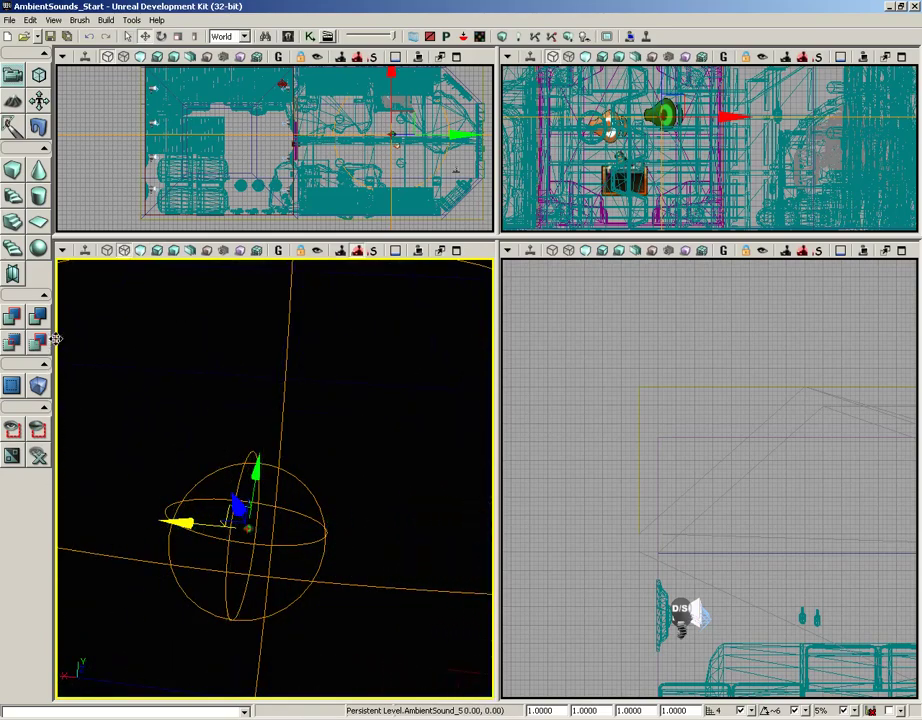
Maximize the perspective viewport and examine the attenuation radius spheres around the RandomNumber ambient sound
right_drag(370, 499, 342, 287)
drag(342, 287, 289, 687)
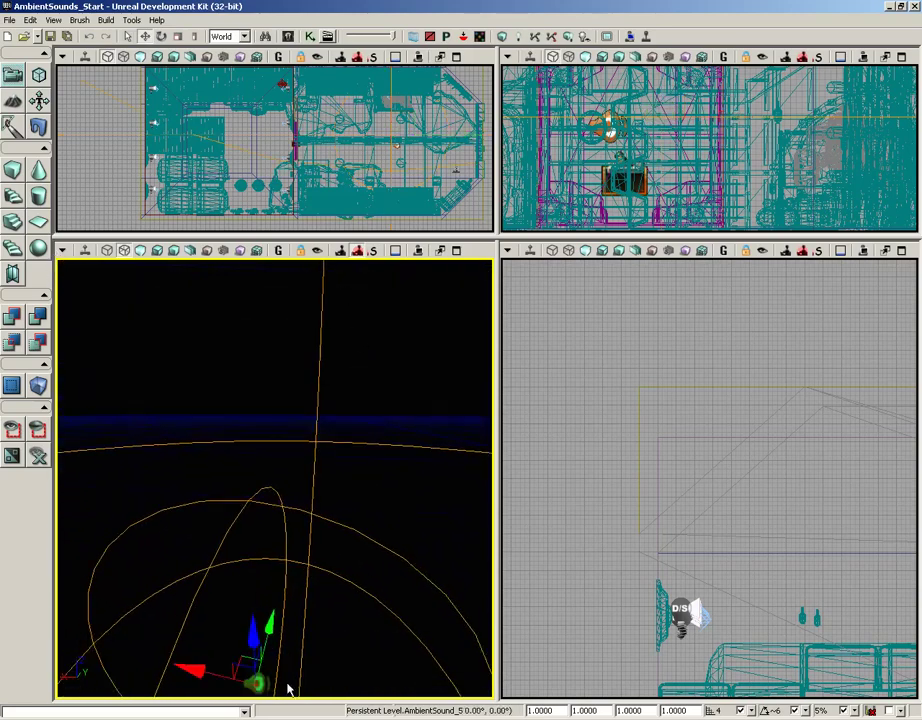
click(459, 251)
drag(491, 314, 484, 600)
right_drag(572, 268, 573, 291)
drag(572, 291, 561, 262)
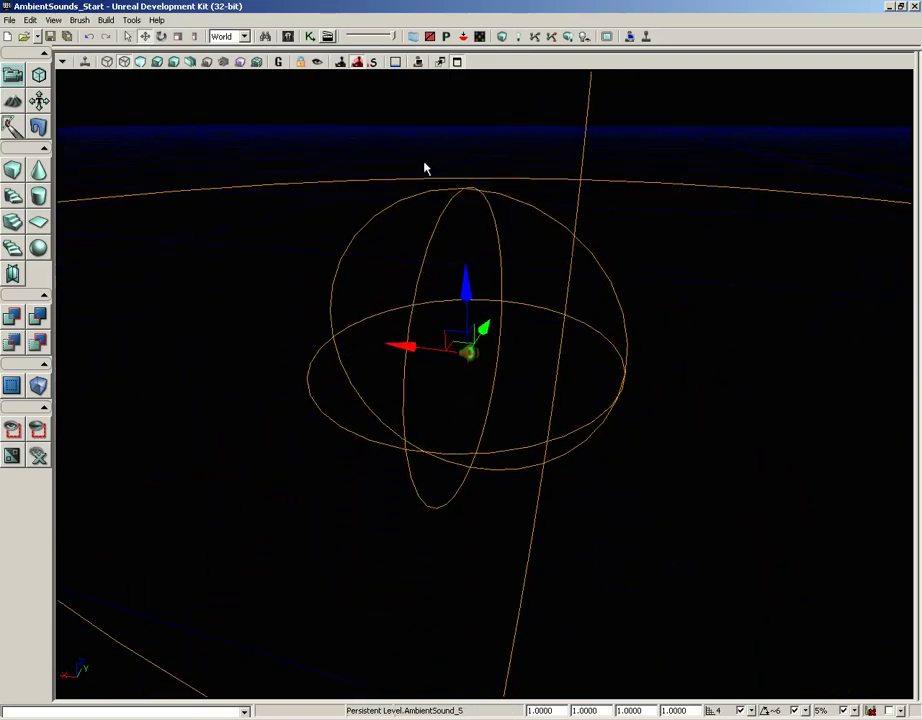
drag(610, 402, 594, 460)
right_drag(594, 460, 594, 390)
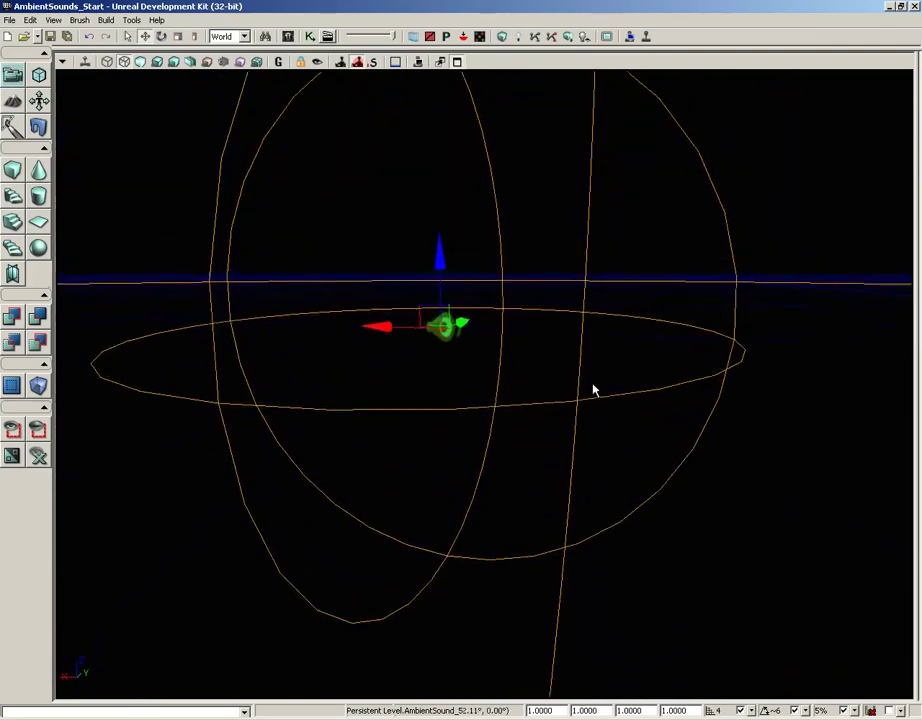
Delete the RandomNumber ambient sound placed in the empty space outside the level
drag(593, 390, 555, 561)
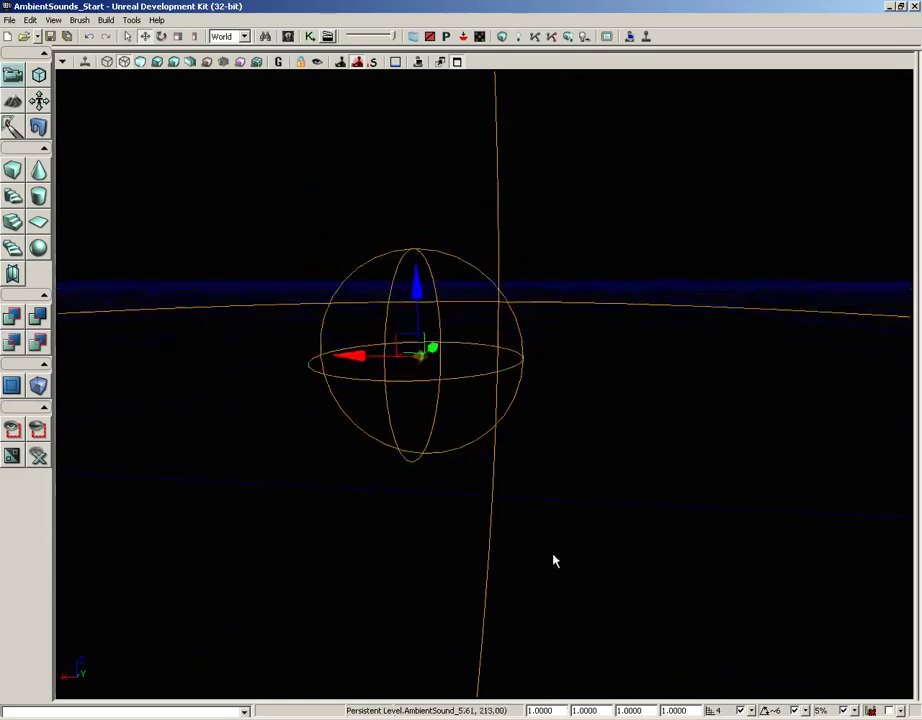
middle_drag(555, 561, 558, 128)
drag(558, 128, 480, 705)
right_drag(609, 407, 595, 371)
key(w)
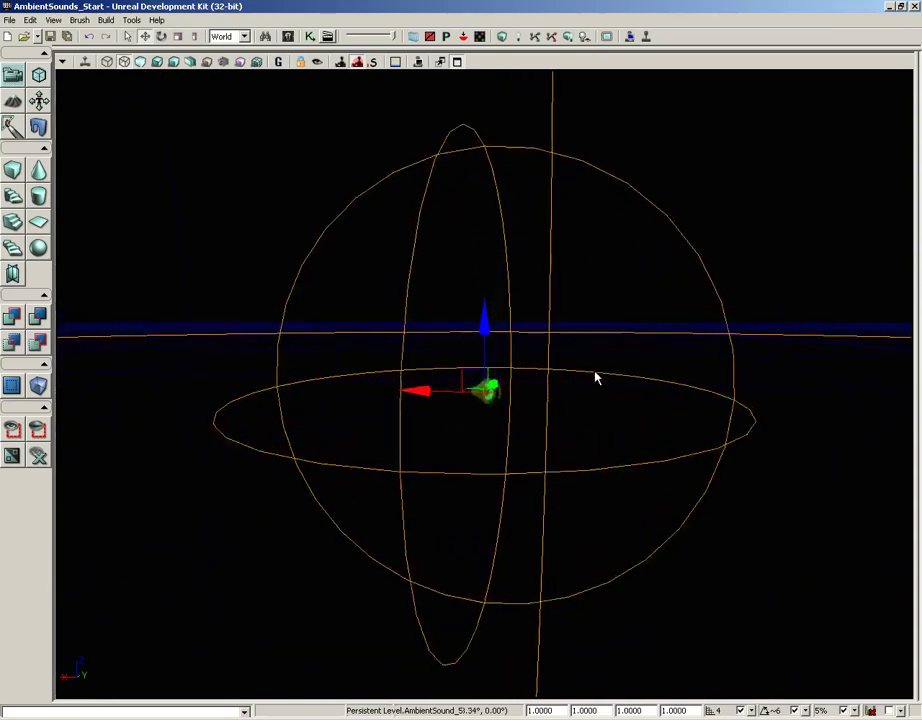
drag(596, 378, 915, 345)
key(Delete)
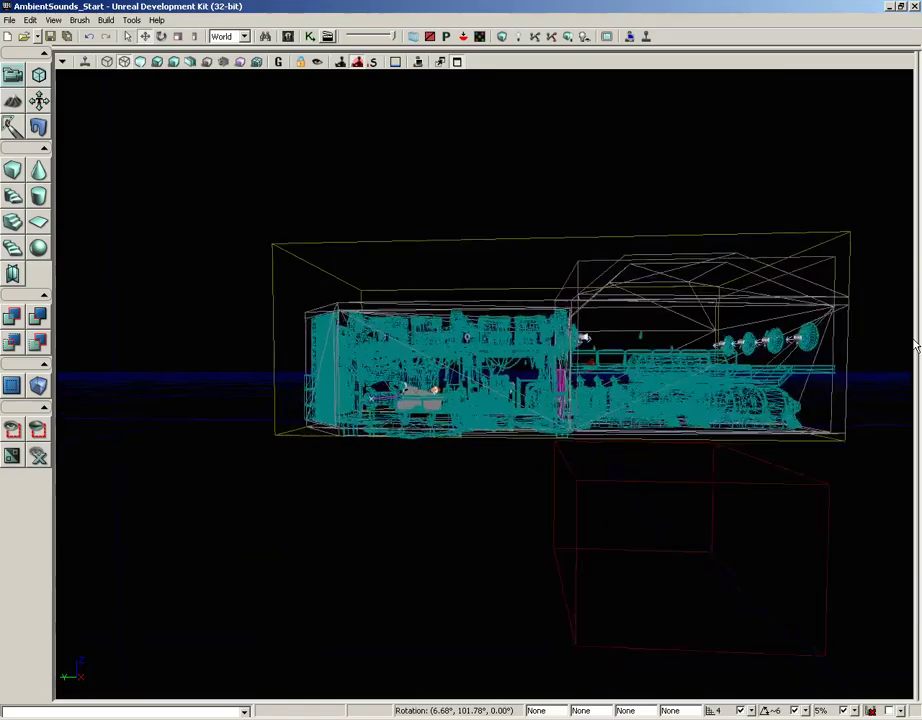
Return the perspective view to the room's interior and display it in Lit mode
right_drag(915, 345, 750, 338)
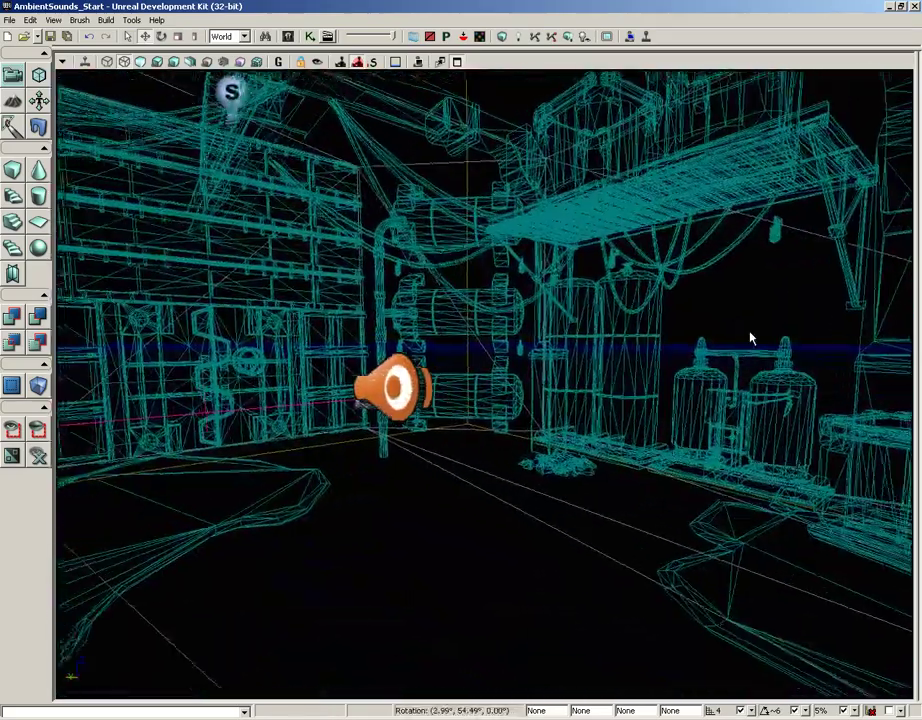
drag(750, 338, 740, 340)
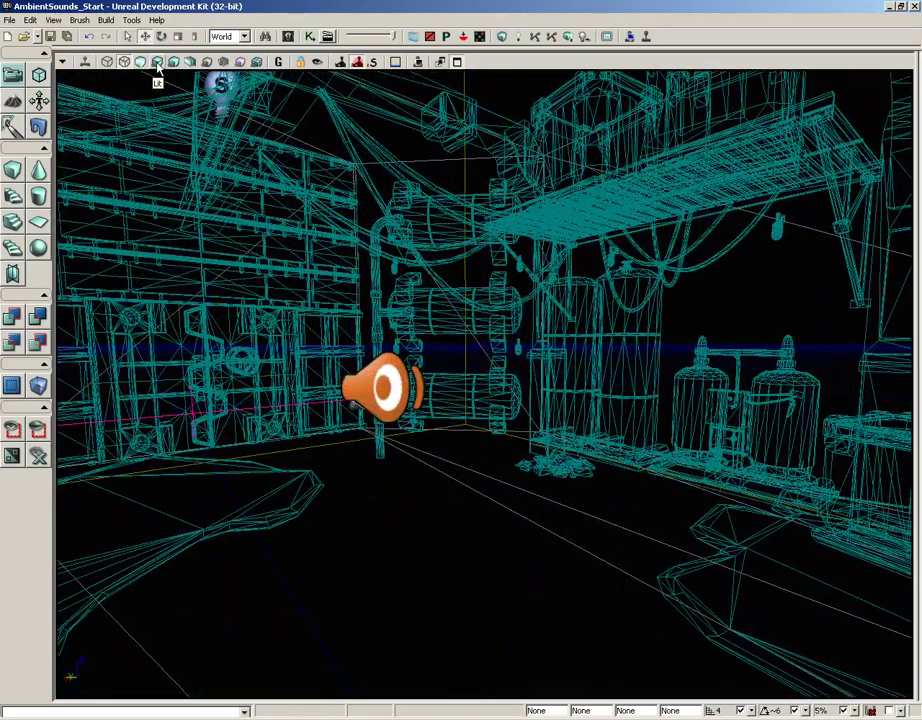
click(157, 66)
right_drag(486, 449, 57, 440)
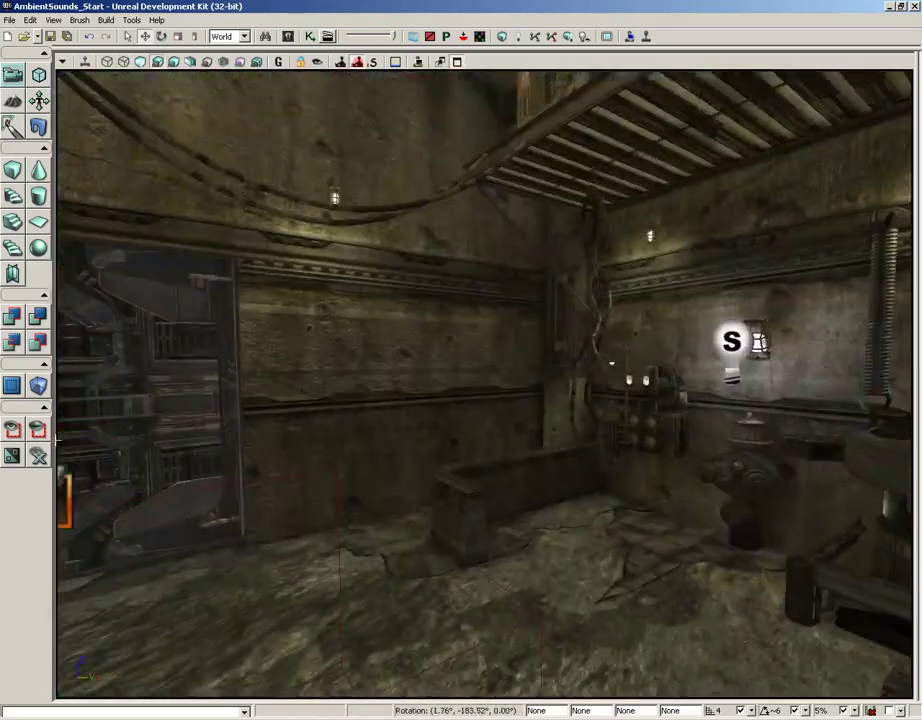
drag(480, 441, 553, 457)
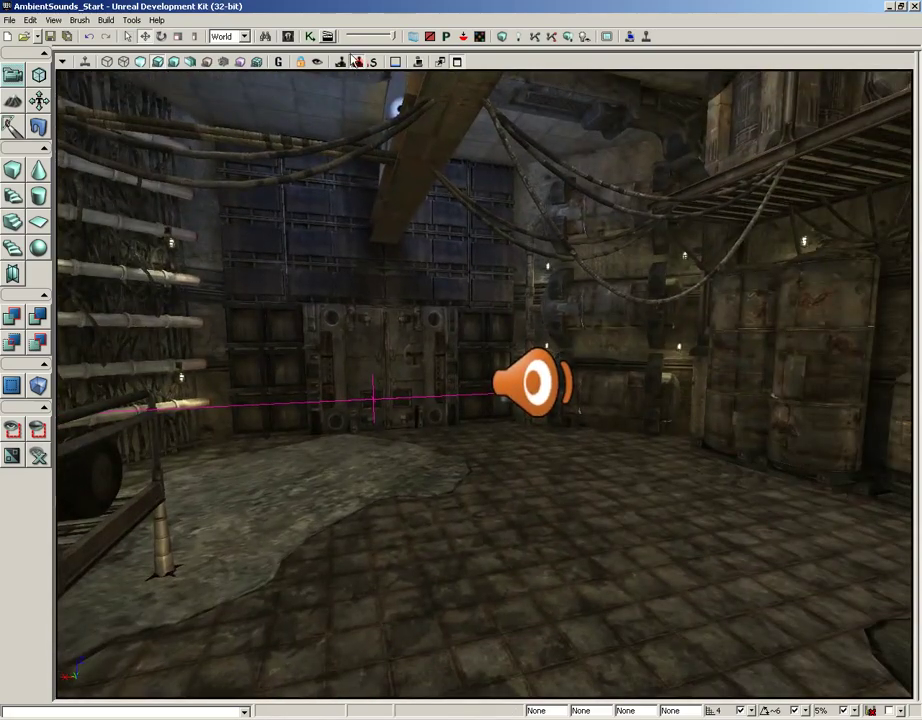
Play the level in the editor, walk through the room to hear the remaining ambient sound, and end the play session
click(648, 37)
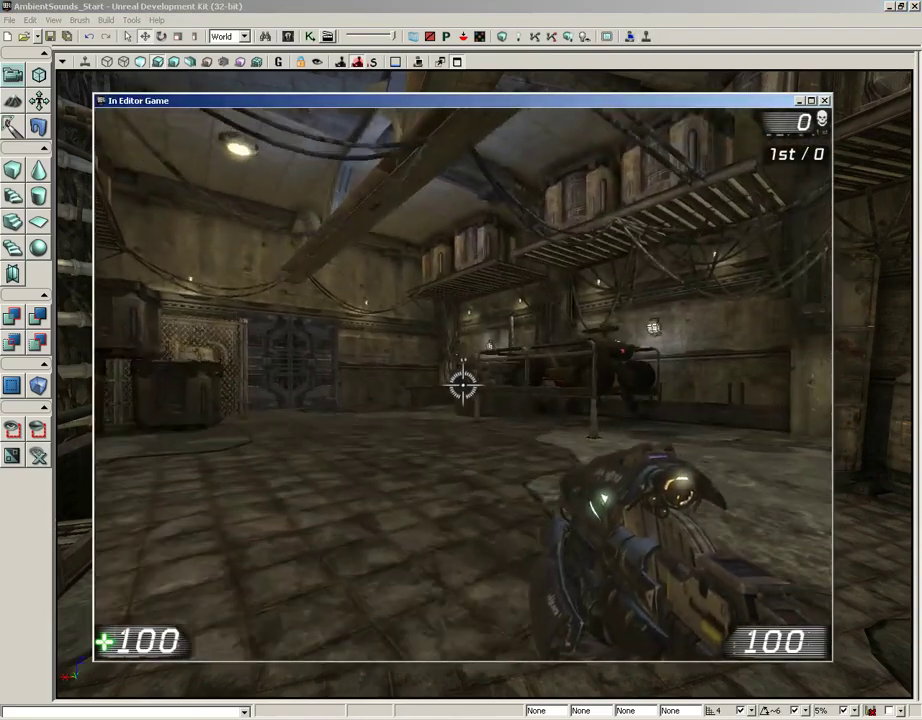
key(w)
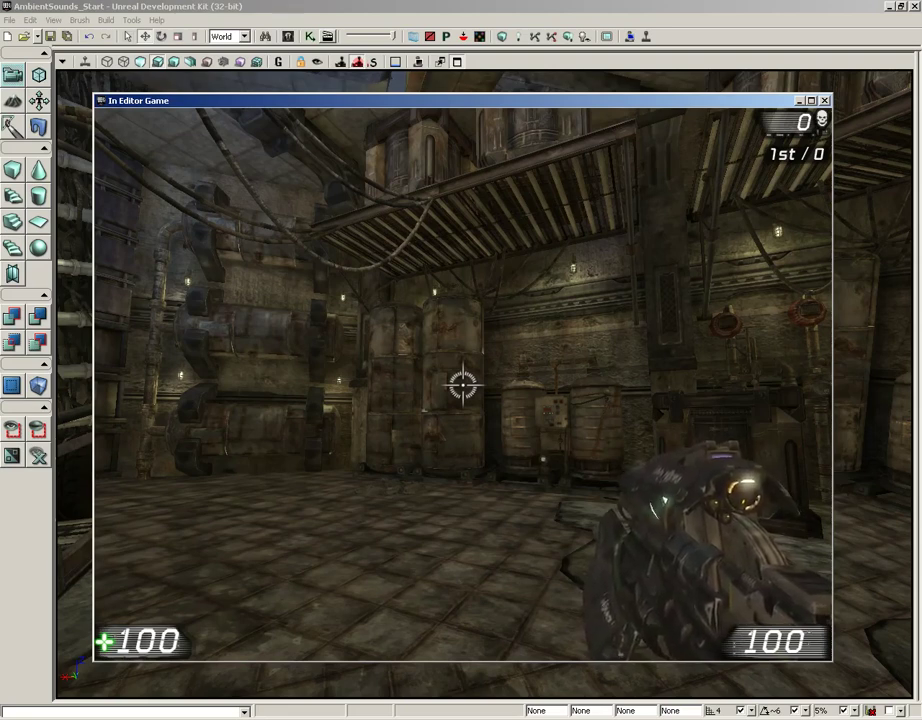
key(Escape)
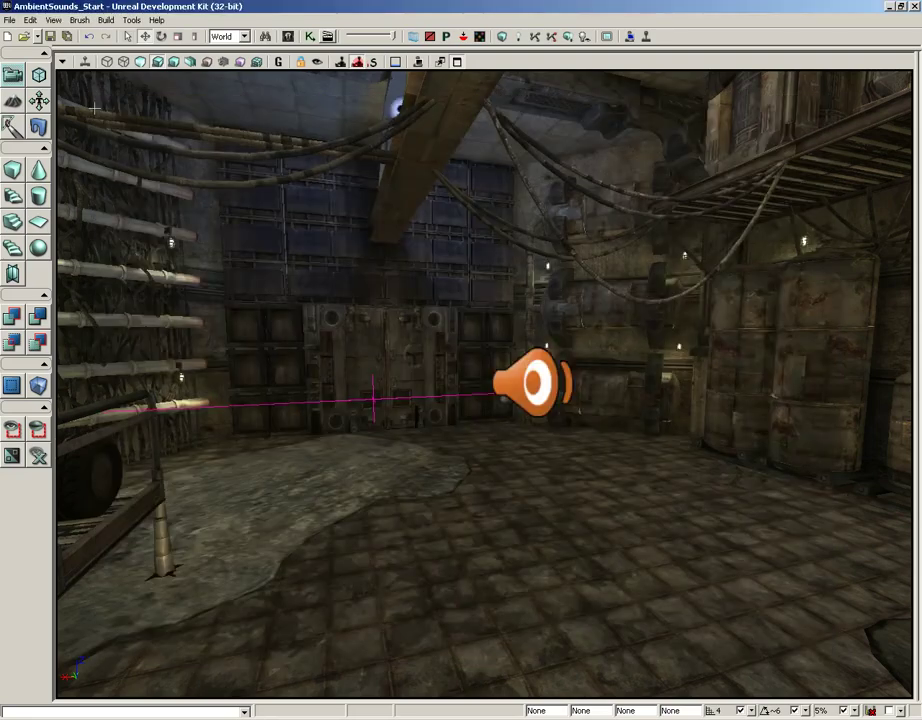